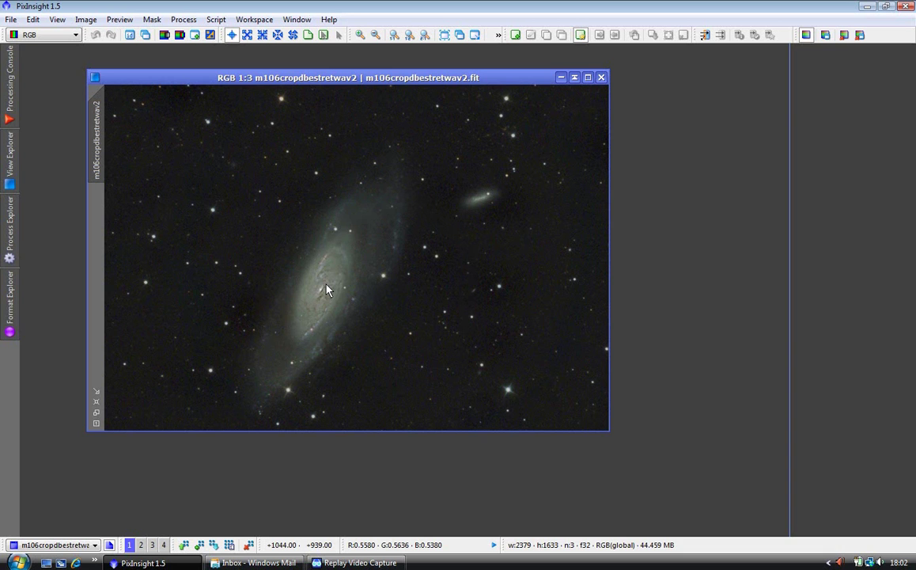
Step: Open the ACDNR noise-reduction process from Process Explorer's Favorites
left_click(11, 237)
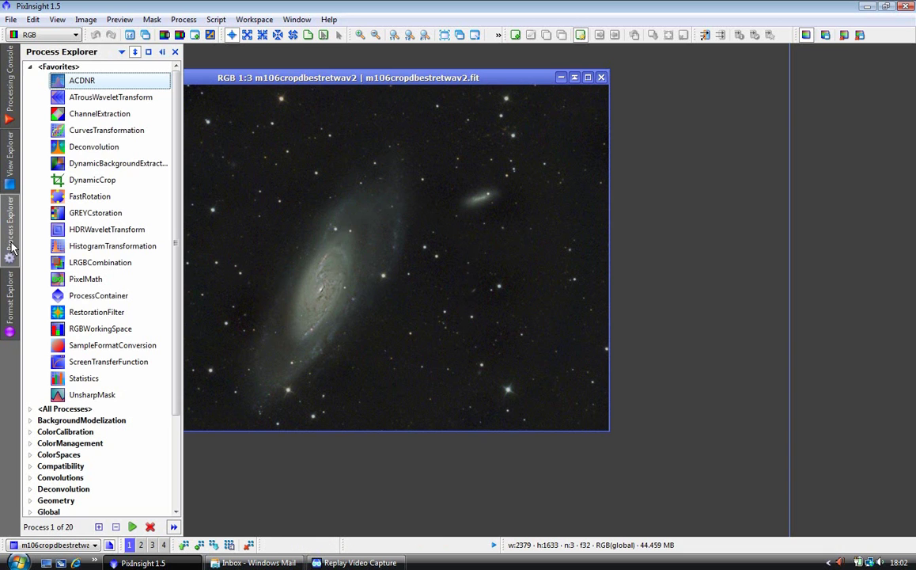
double_click(89, 81)
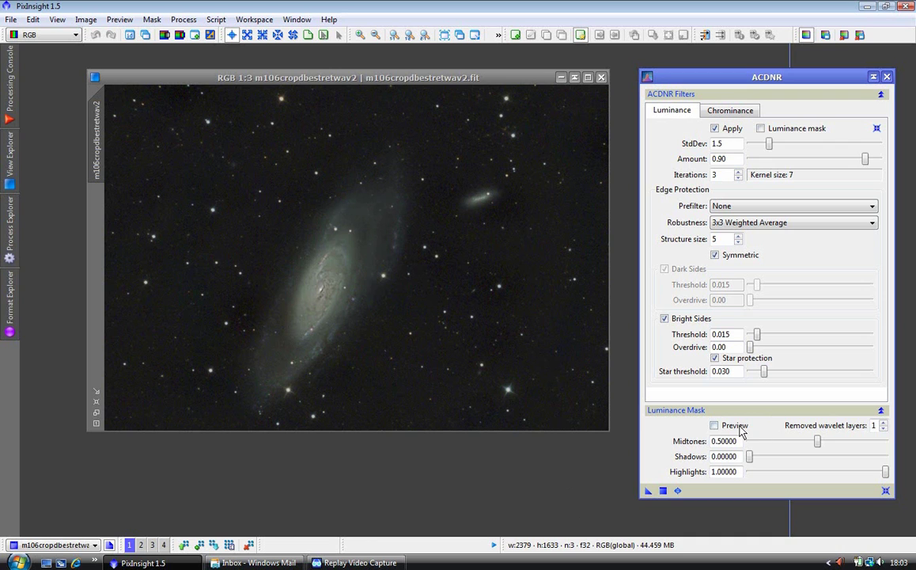
Step: Preview the luminance mask live and set highlights 0.48, shadows 0.05, midtones 0.40
left_click(715, 426)
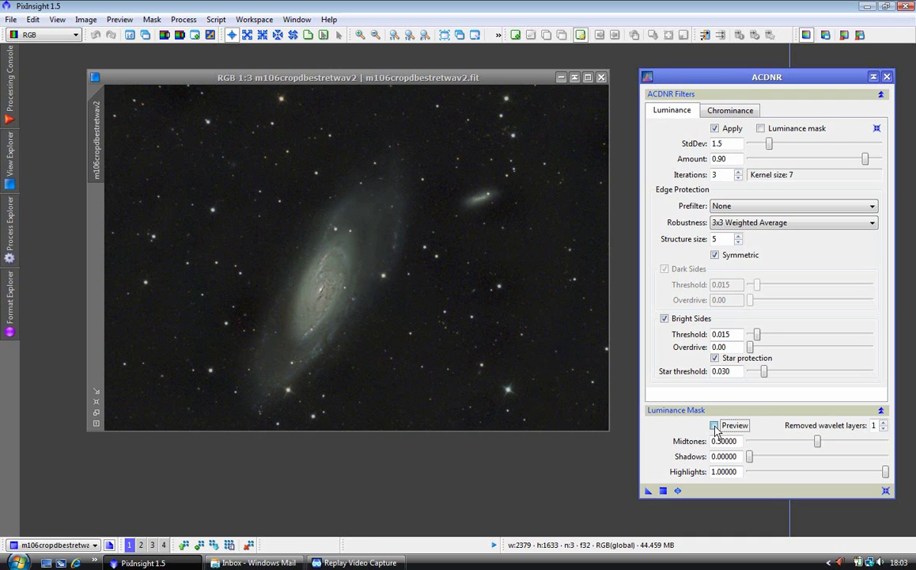
left_click(678, 491)
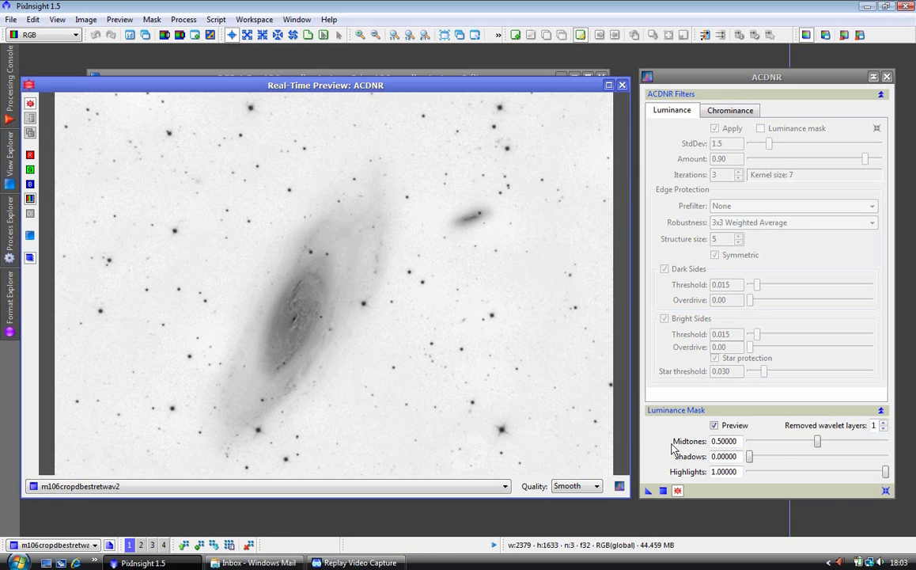
left_click_drag(885, 472, 814, 473)
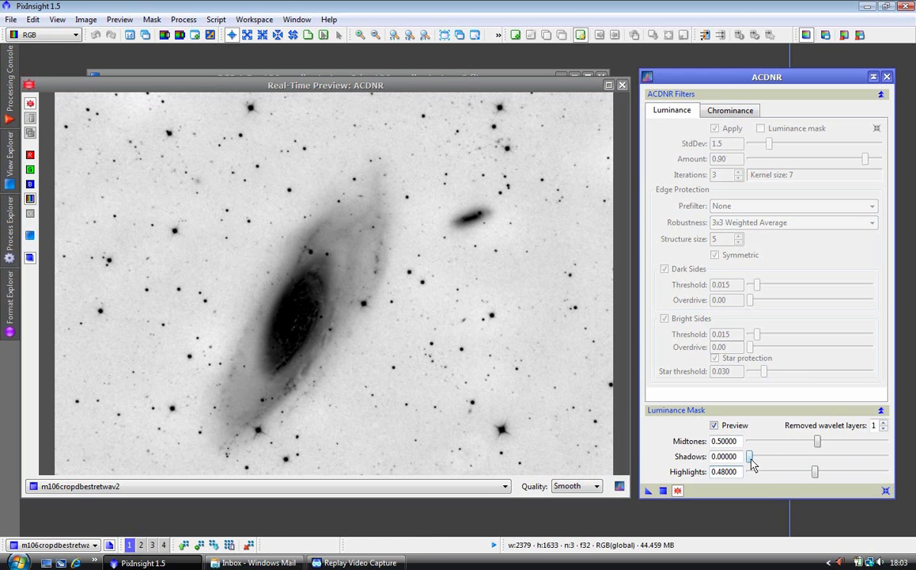
left_click_drag(750, 458, 756, 458)
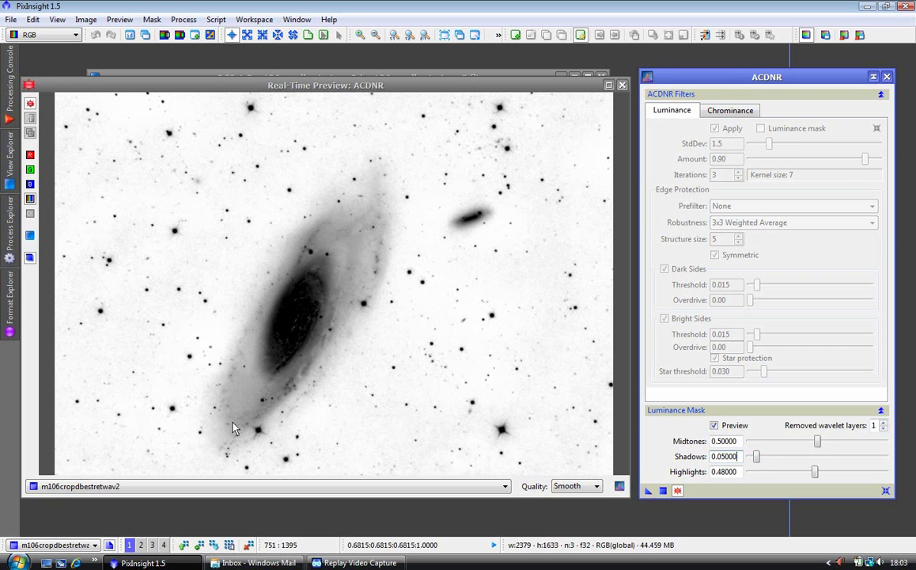
left_click_drag(819, 445, 789, 445)
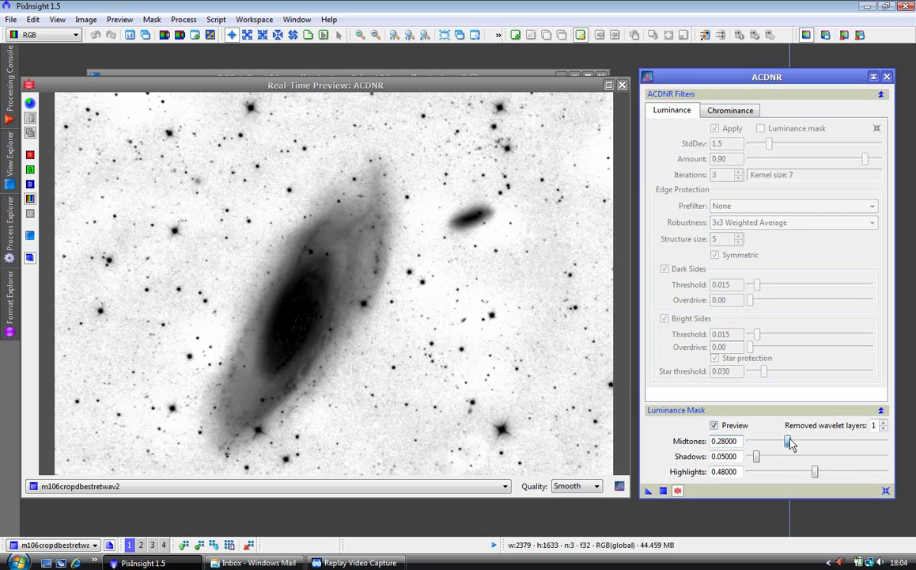
left_click_drag(791, 444, 808, 448)
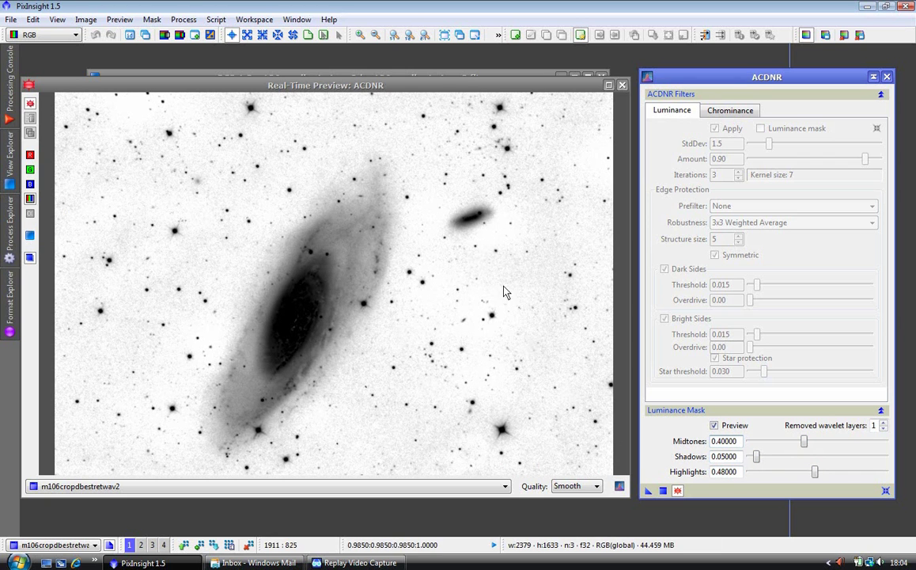
Step: Close the Real-Time Preview and turn off Luminance Mask Preview
left_click(623, 85)
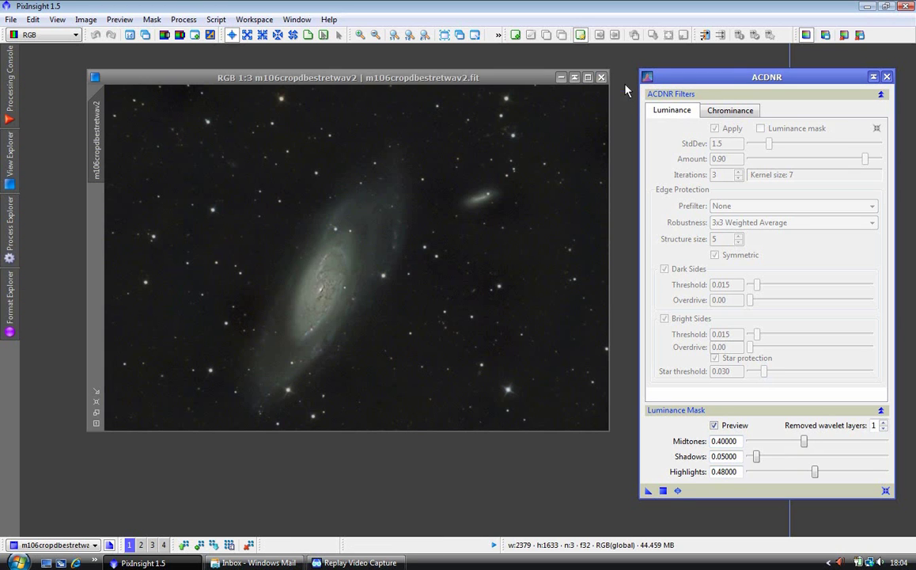
left_click(714, 426)
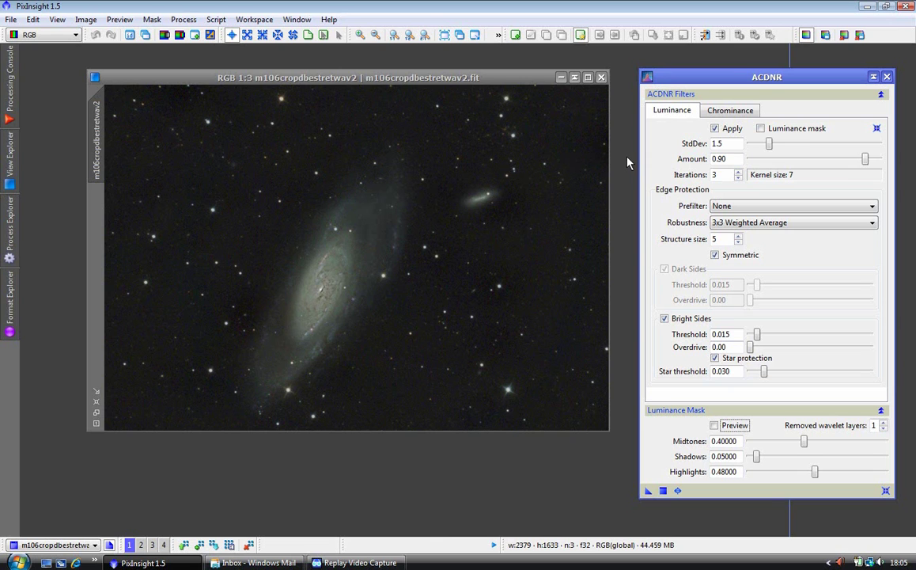
Step: Raise luminance StdDev to 2.0 and chrominance StdDev to 3.0, enabling the luminance mask on both
left_click(768, 145)
left_click_drag(770, 148, 775, 149)
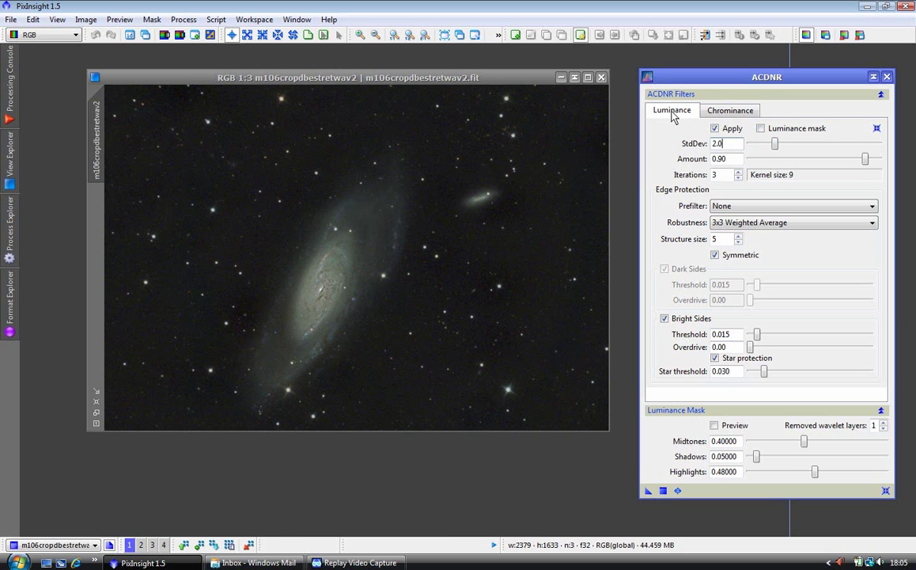
left_click(719, 113)
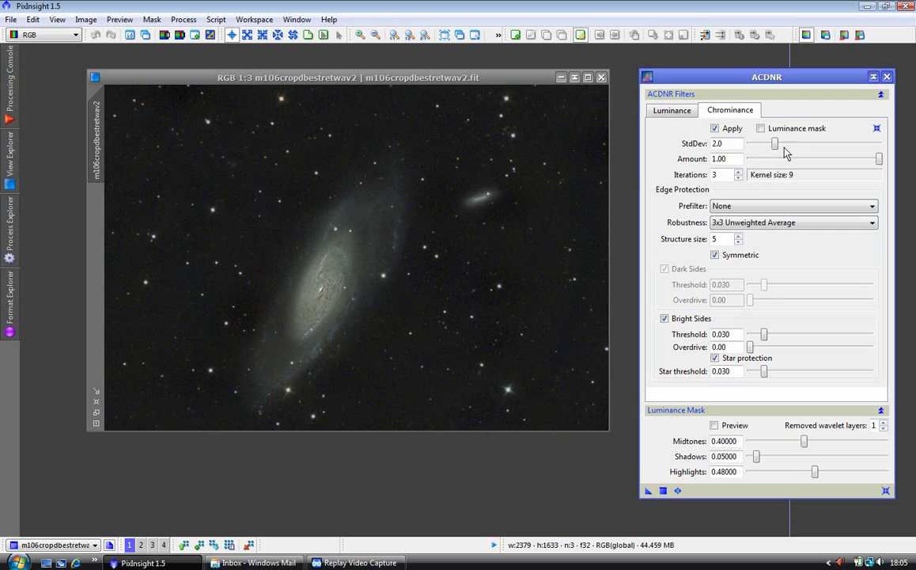
left_click_drag(776, 149, 789, 150)
left_click(761, 129)
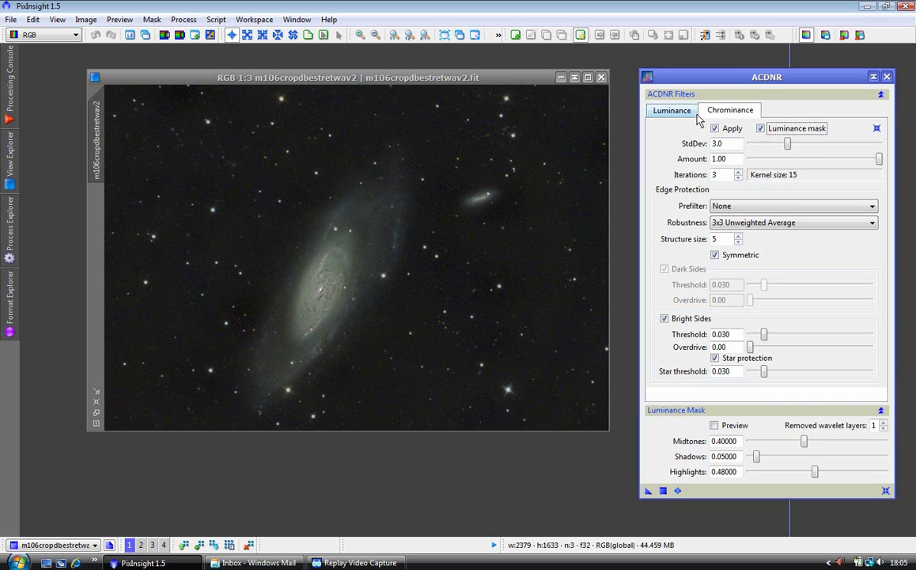
left_click(677, 115)
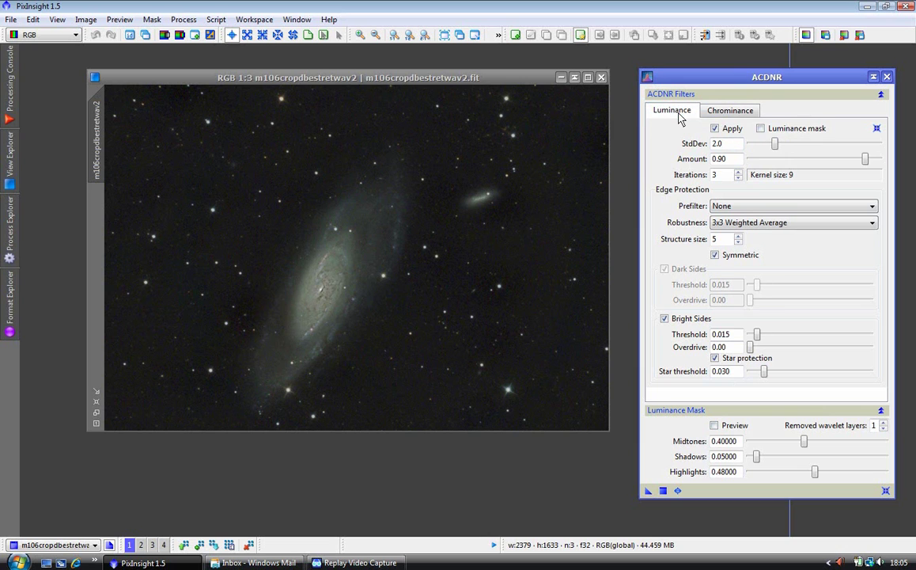
left_click(760, 128)
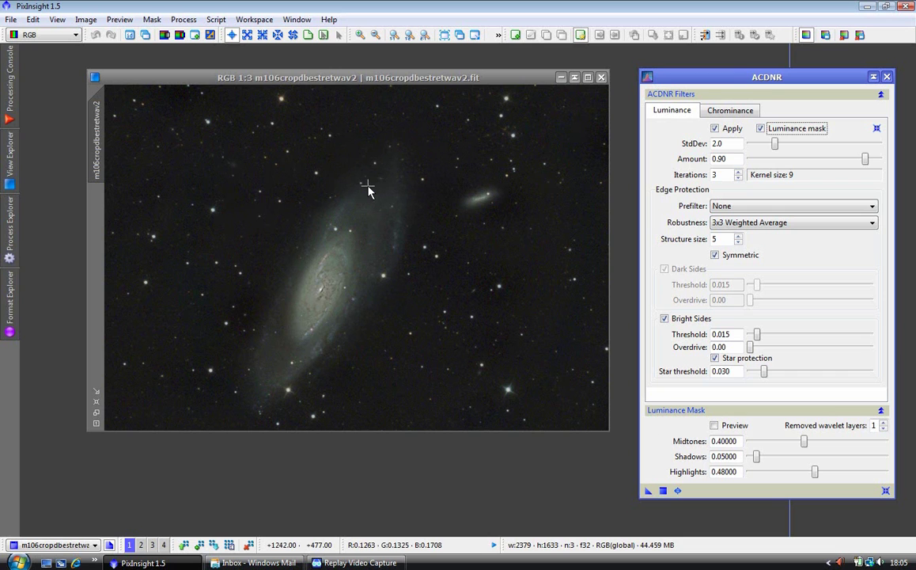
Step: Create Preview01 over the galaxy's upper arm and open its view
key("alt+n")
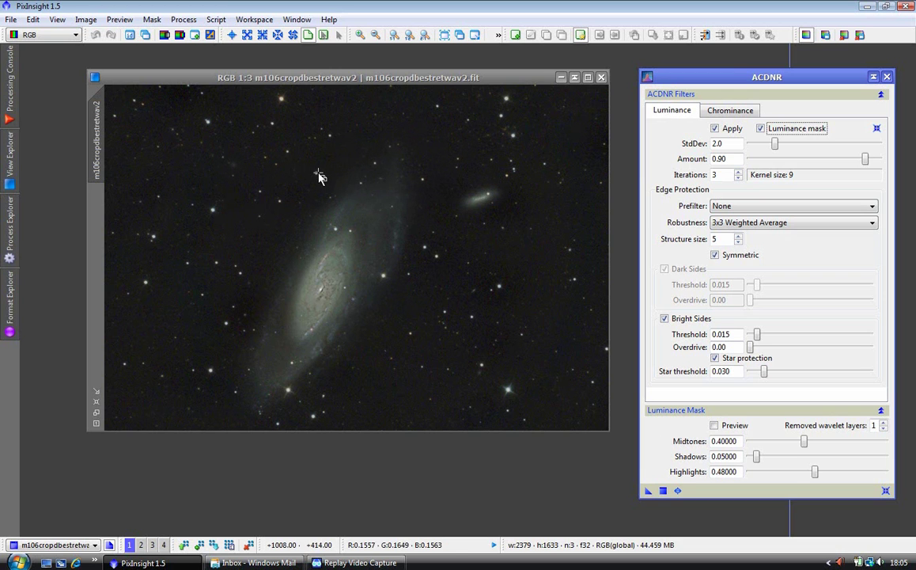
left_click_drag(318, 174, 383, 276)
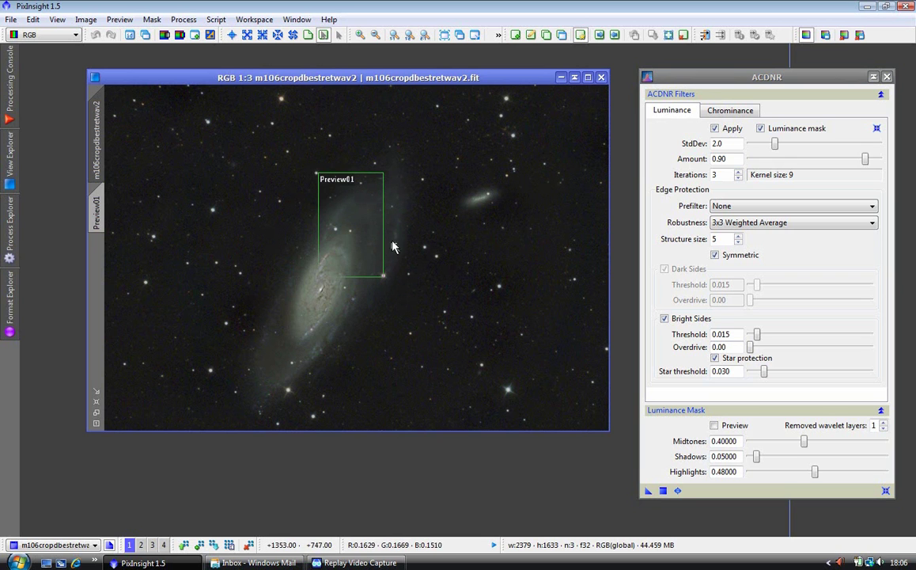
left_click(97, 213)
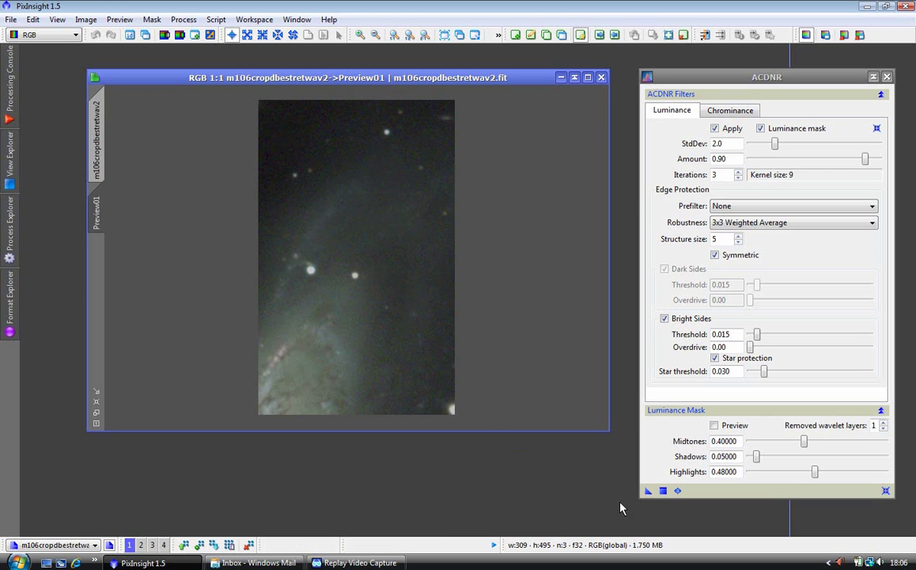
Step: Apply ACDNR to Preview01, undo it to compare, then return to the full M106 view
left_click(648, 491)
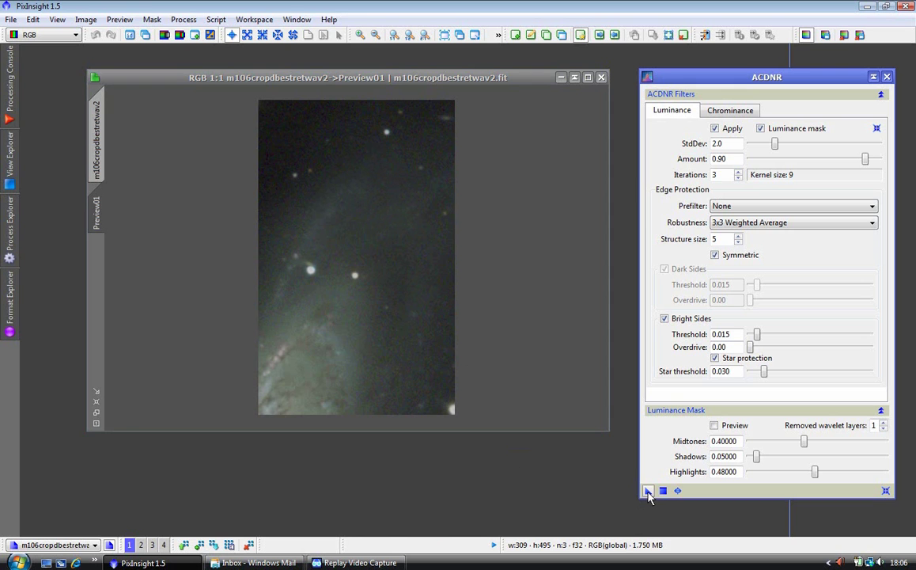
left_click_drag(372, 296, 373, 298)
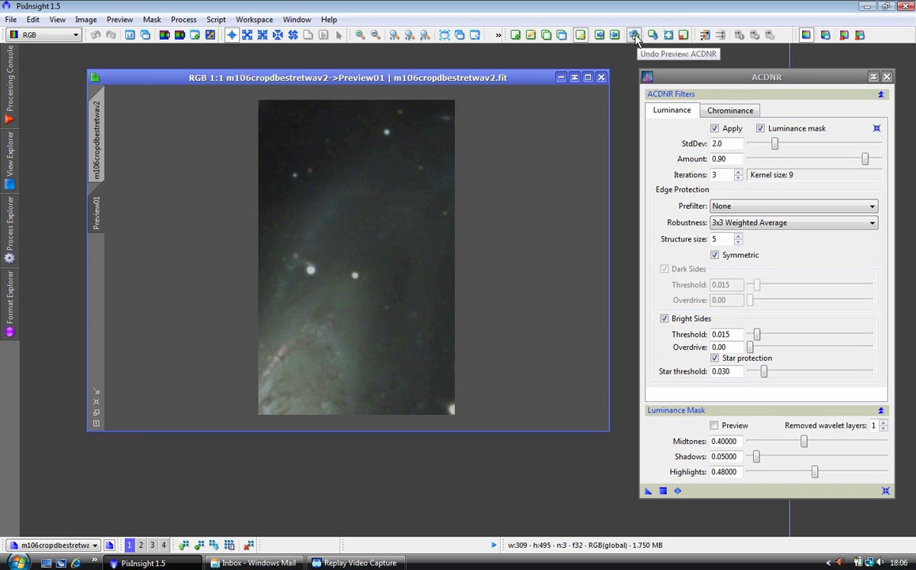
left_click(634, 36)
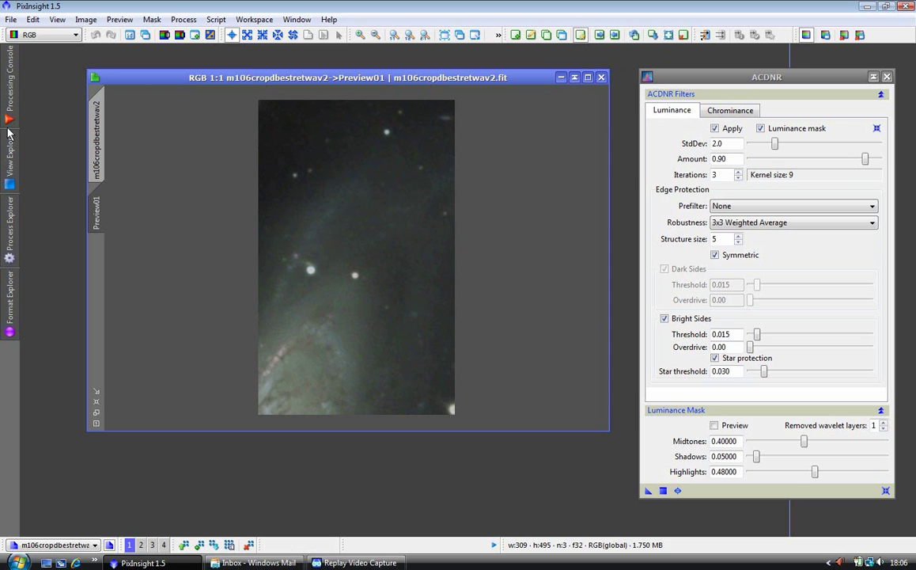
left_click(92, 123)
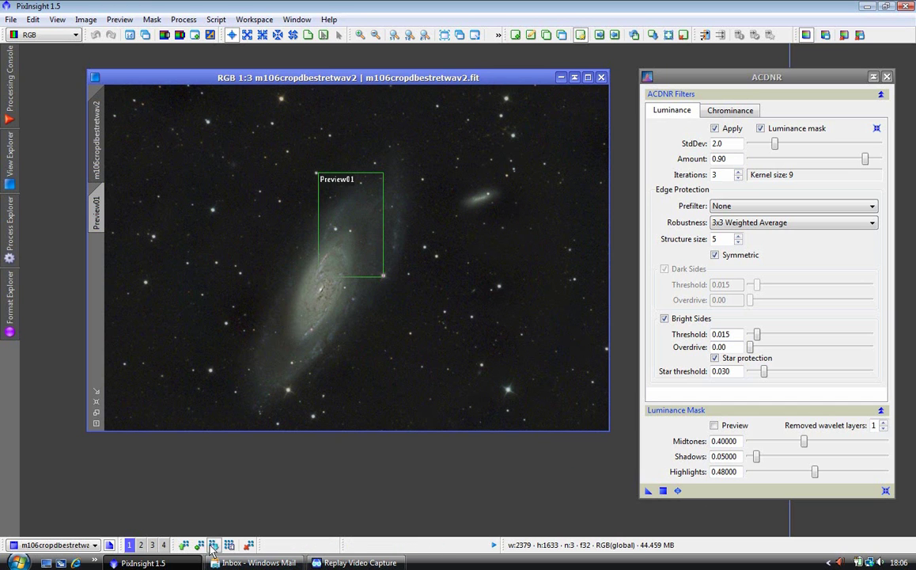
Step: On workspace 2, reopen the saved ACDNR instance and raise luminance StdDev to 5.0
left_click(141, 545)
double_click(694, 526)
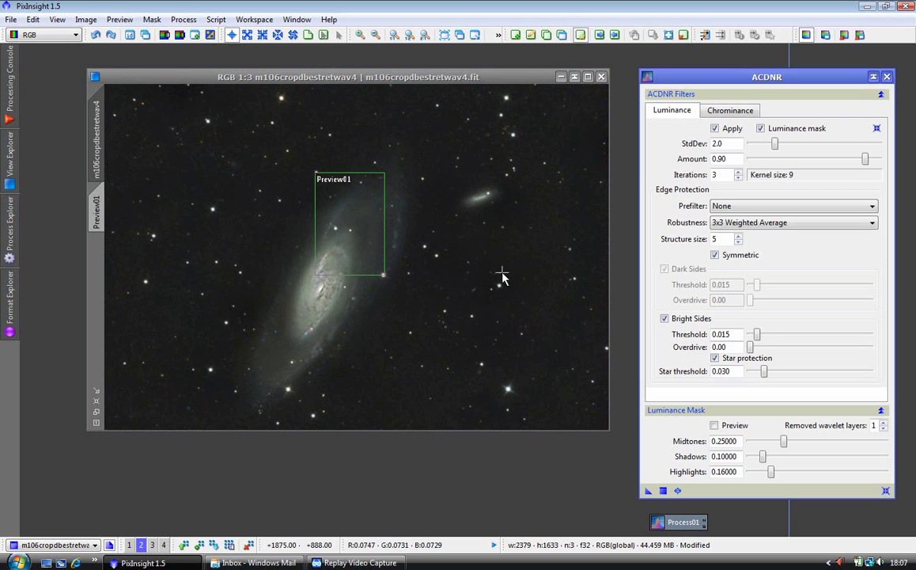
left_click(775, 145)
left_click_drag(776, 145, 813, 146)
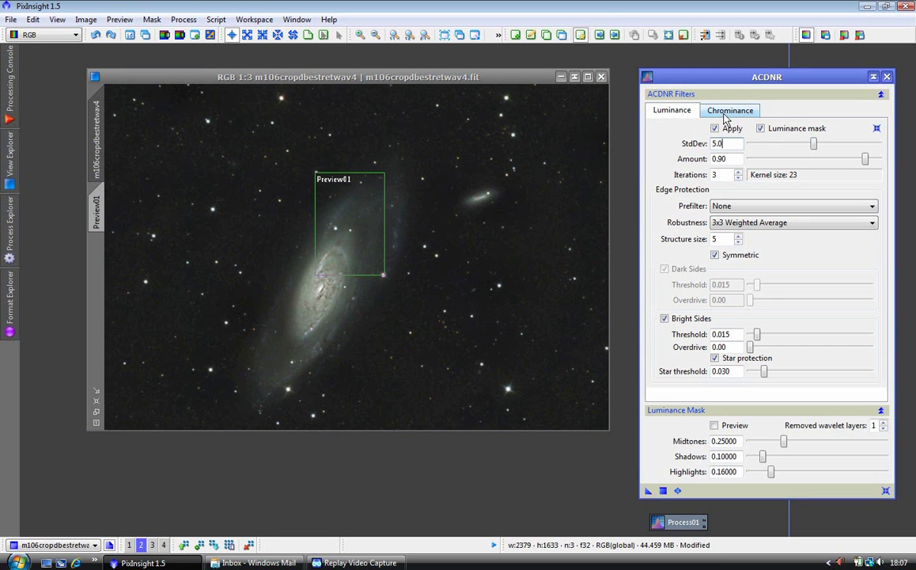
Step: Raise chrominance StdDev to 6.0 and turn on the luminance mask preview
left_click(729, 110)
left_click(789, 144)
left_click_drag(789, 145, 829, 147)
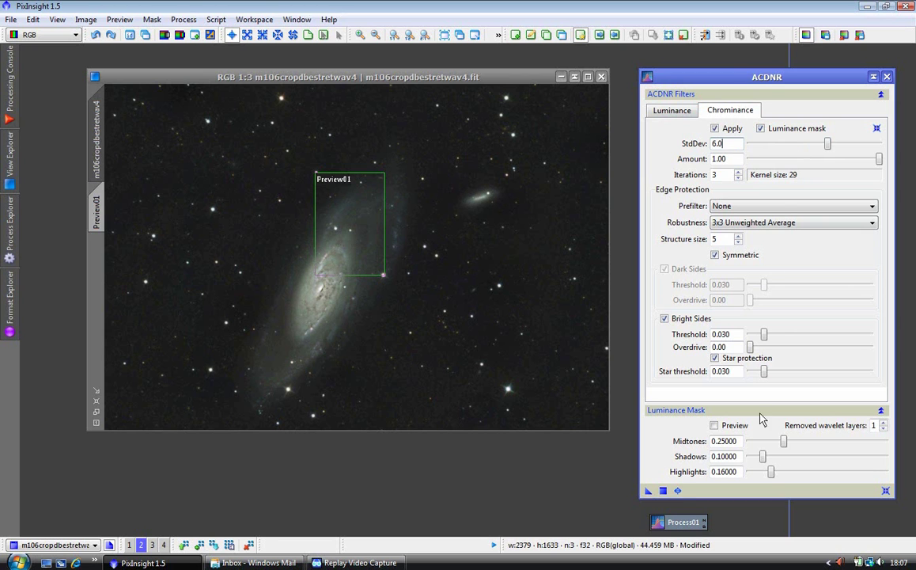
left_click(715, 424)
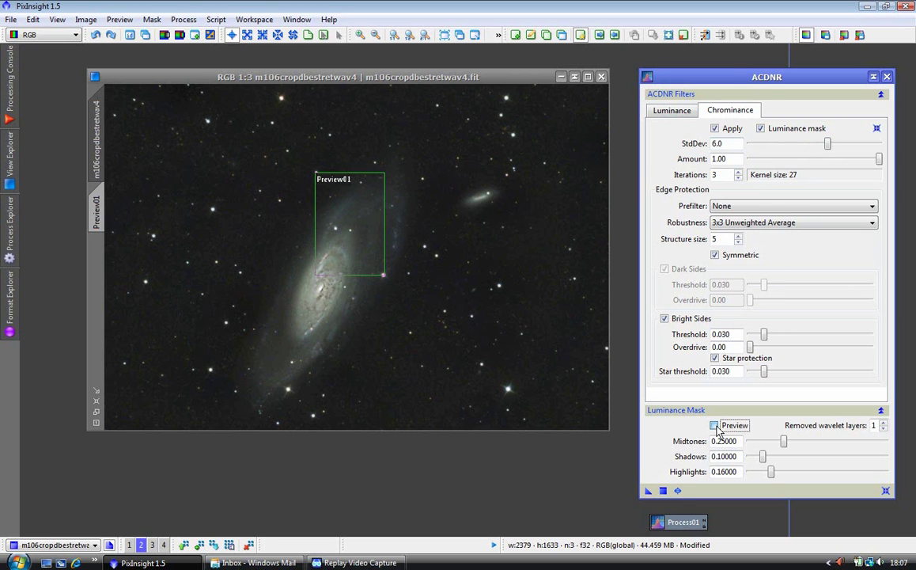
left_click(678, 490)
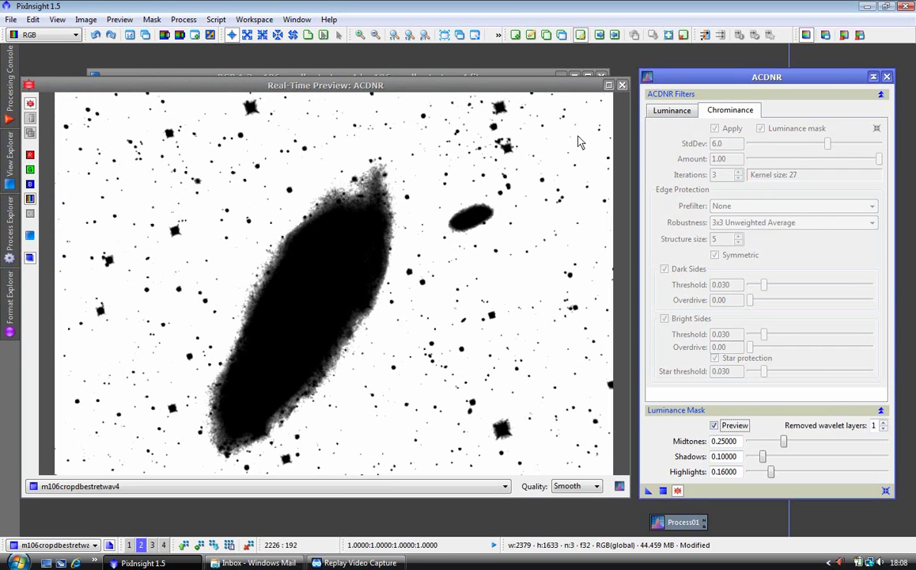
left_click(622, 86)
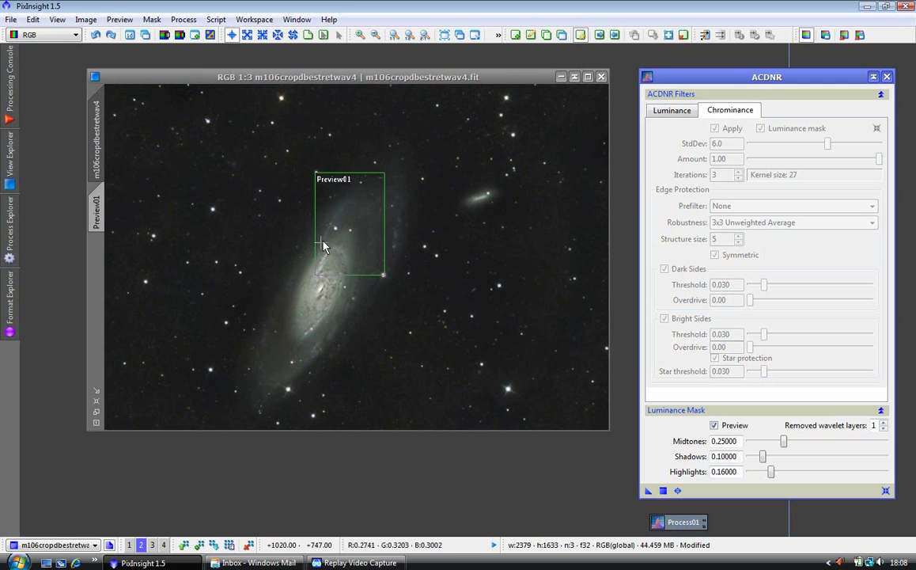
Step: Delete Preview01 from the M106 image
left_click(304, 201)
left_click(684, 36)
left_click(10, 235)
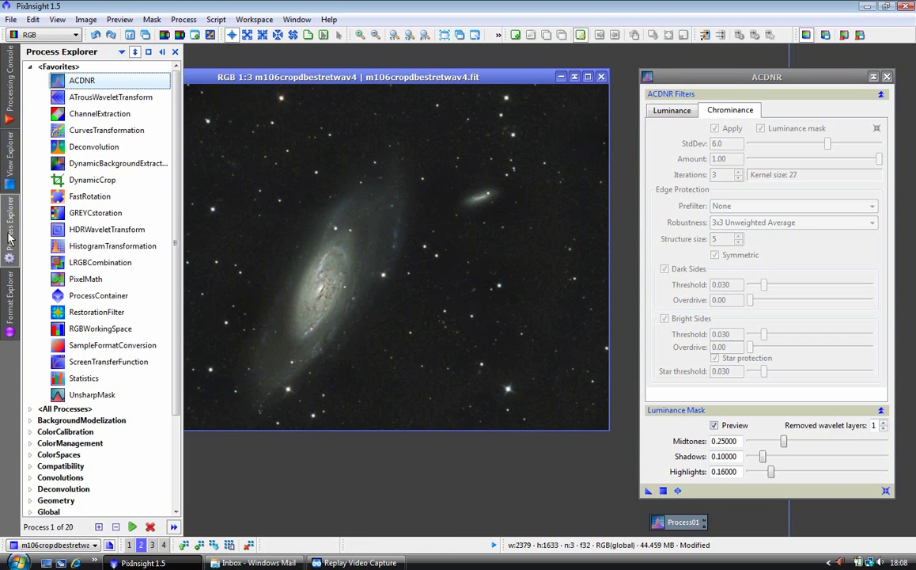
double_click(96, 247)
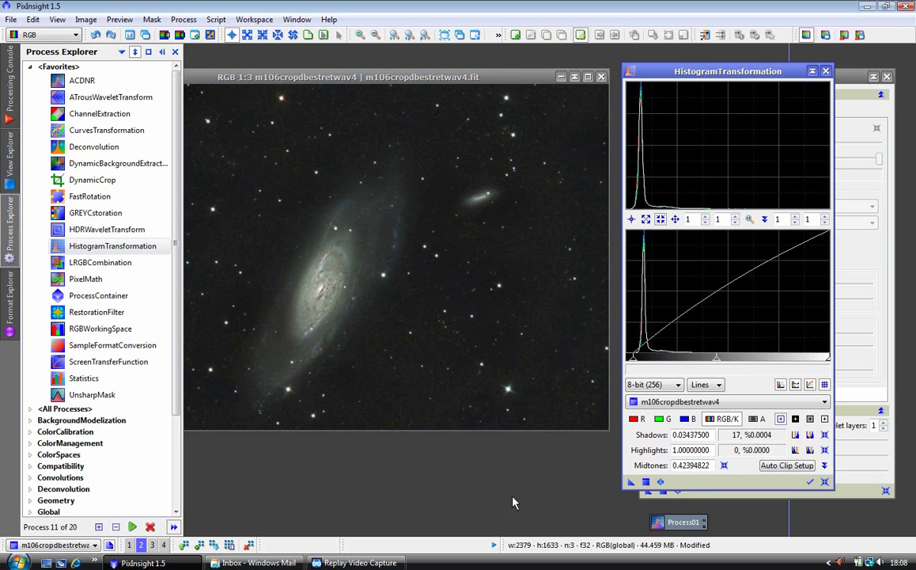
Step: Reset HistogramTransformation, set shadows 0.034375 and midtones 0.40129450, and apply it to the whole image
left_click(825, 481)
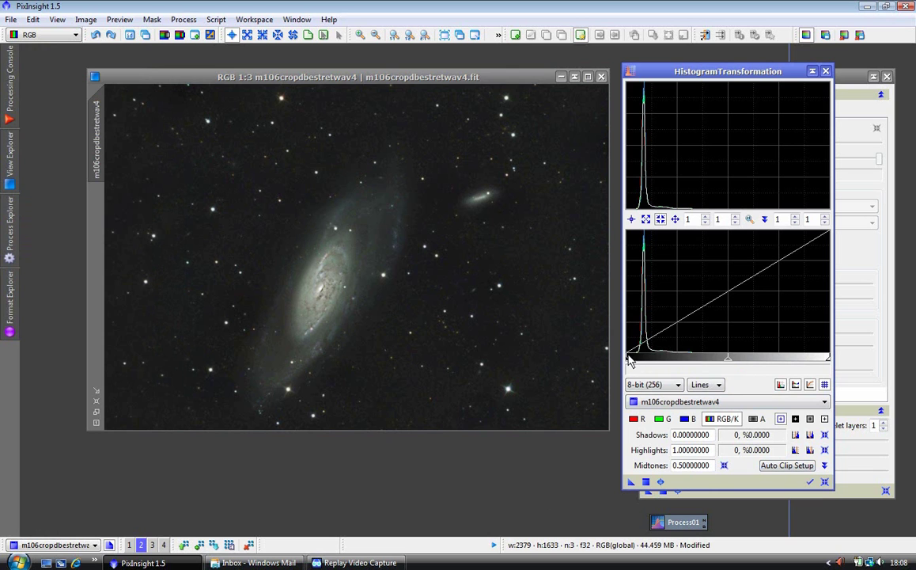
left_click_drag(631, 363, 634, 363)
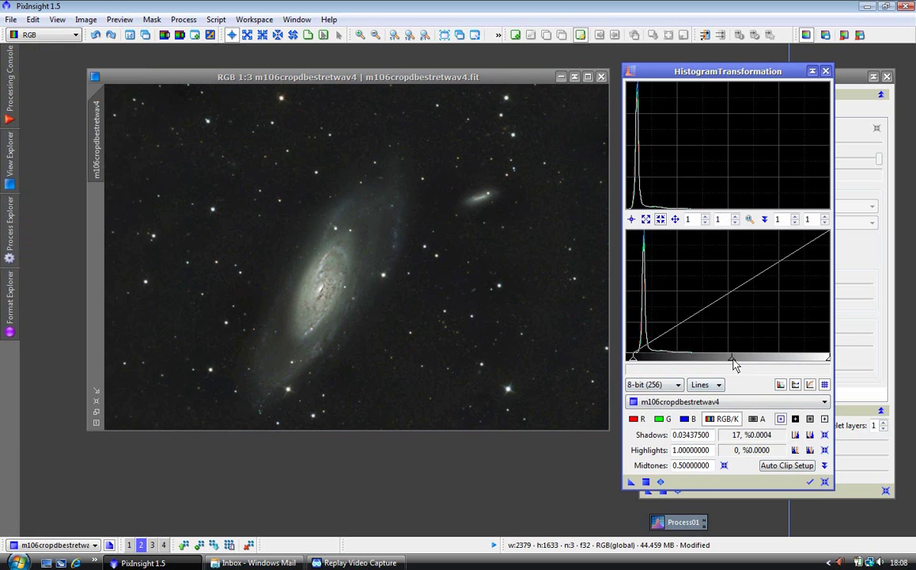
left_click_drag(733, 363, 713, 364)
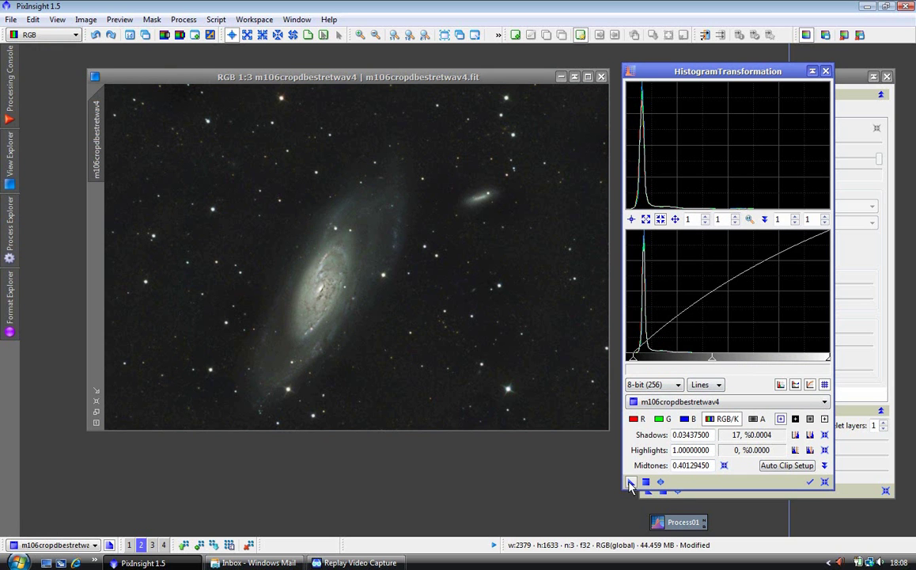
left_click_drag(488, 344, 484, 369)
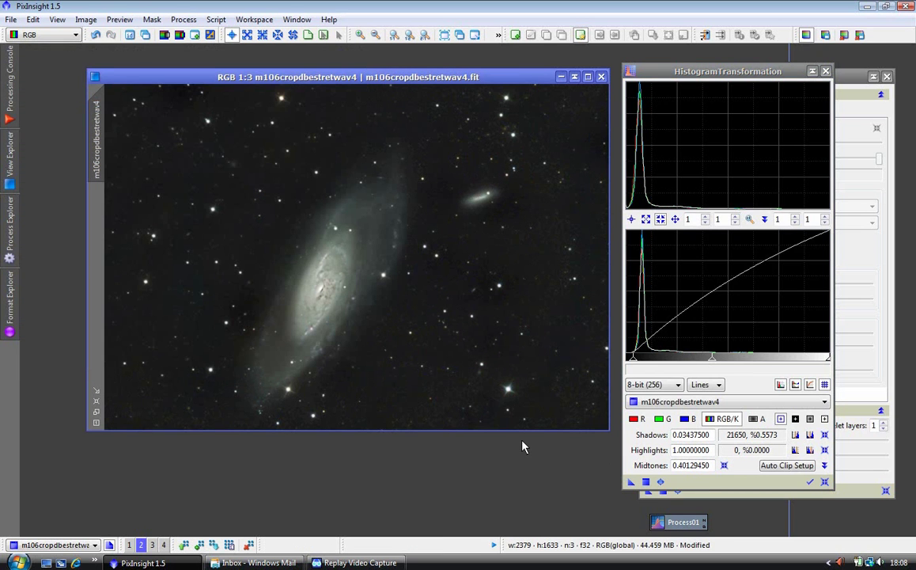